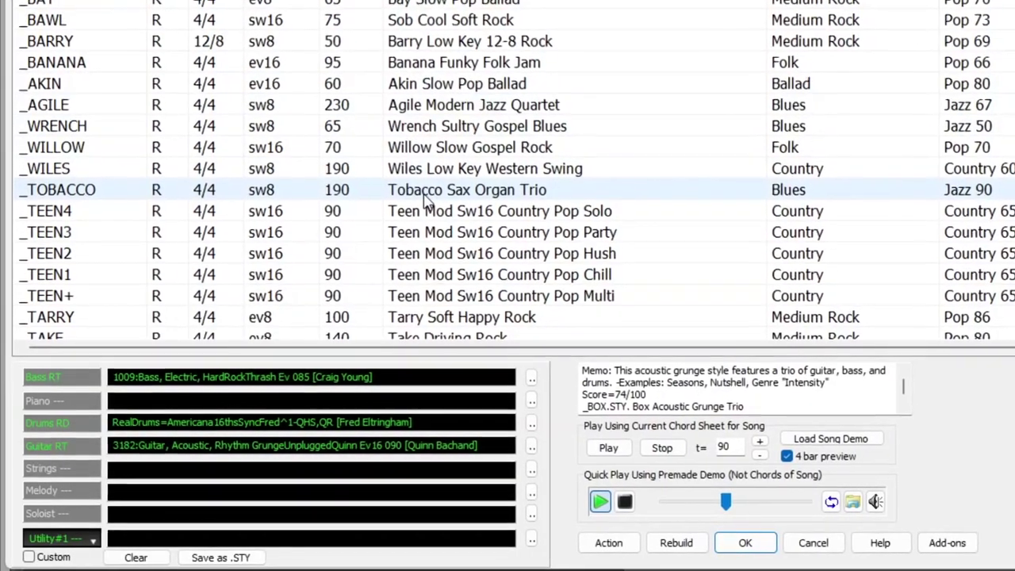
Preview the Tobacco, Spry and Taper styles, ending on Butter Smooth Fusion Soloist
click(426, 199)
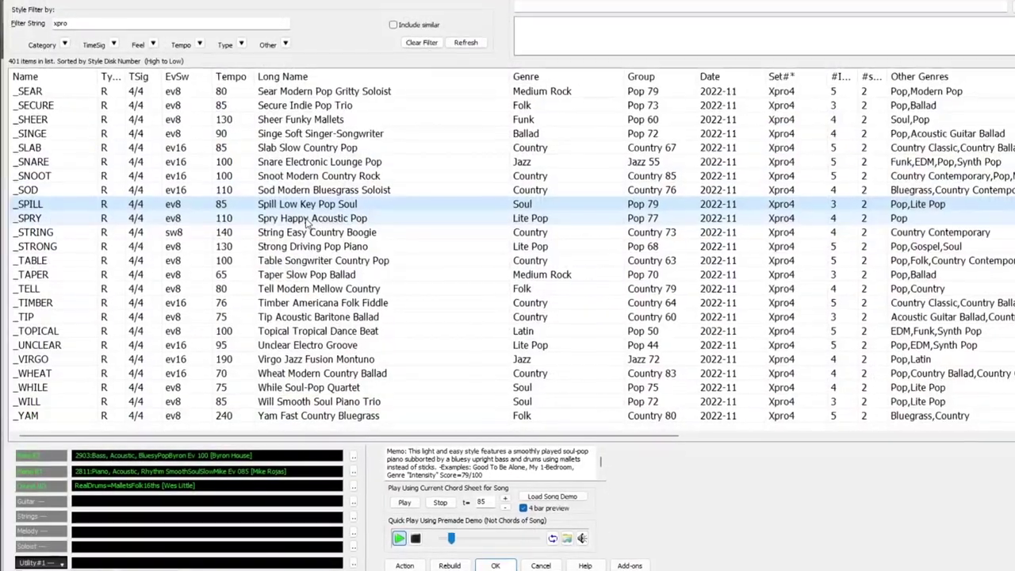
click(353, 220)
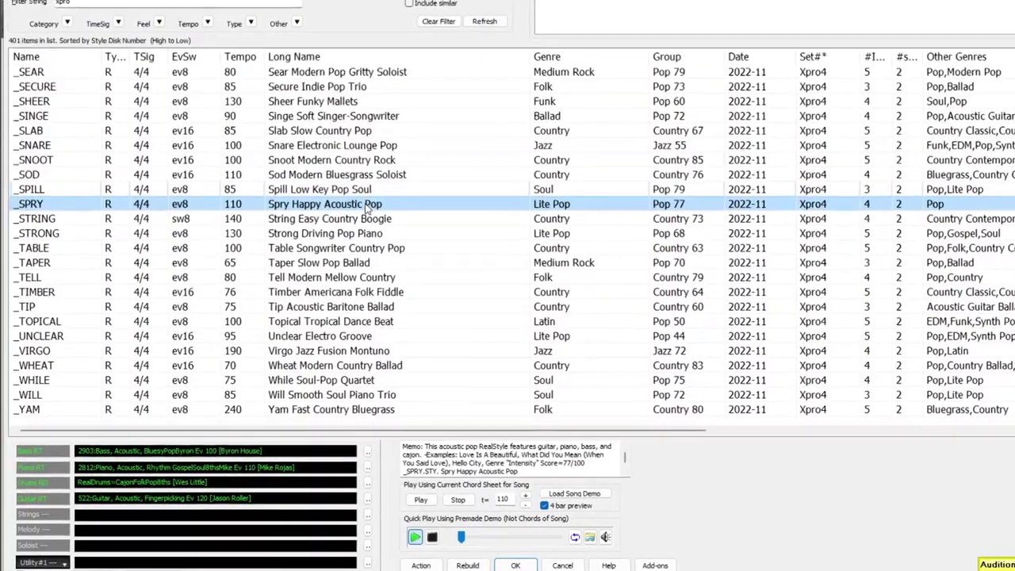
click(320, 259)
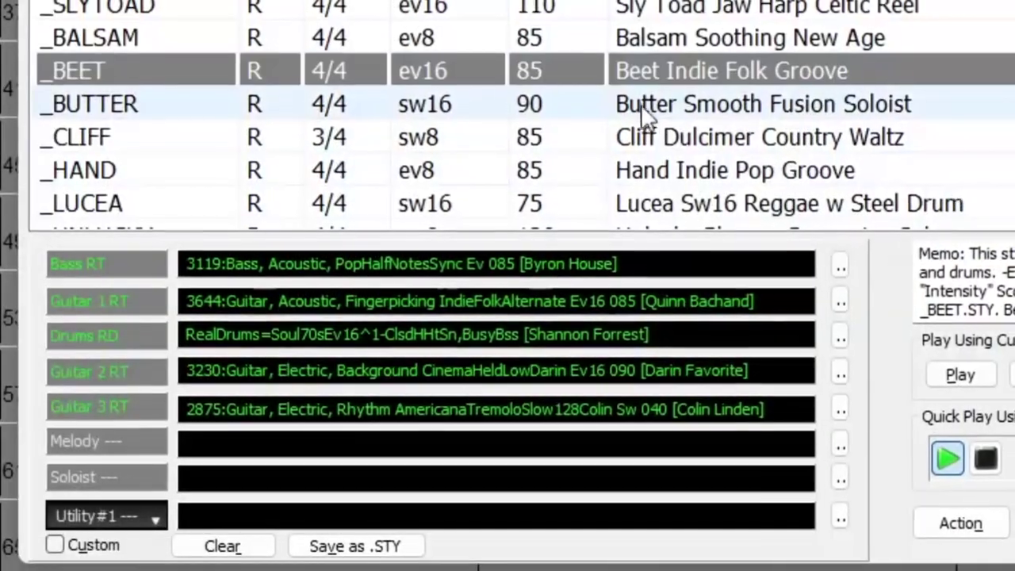
click(644, 115)
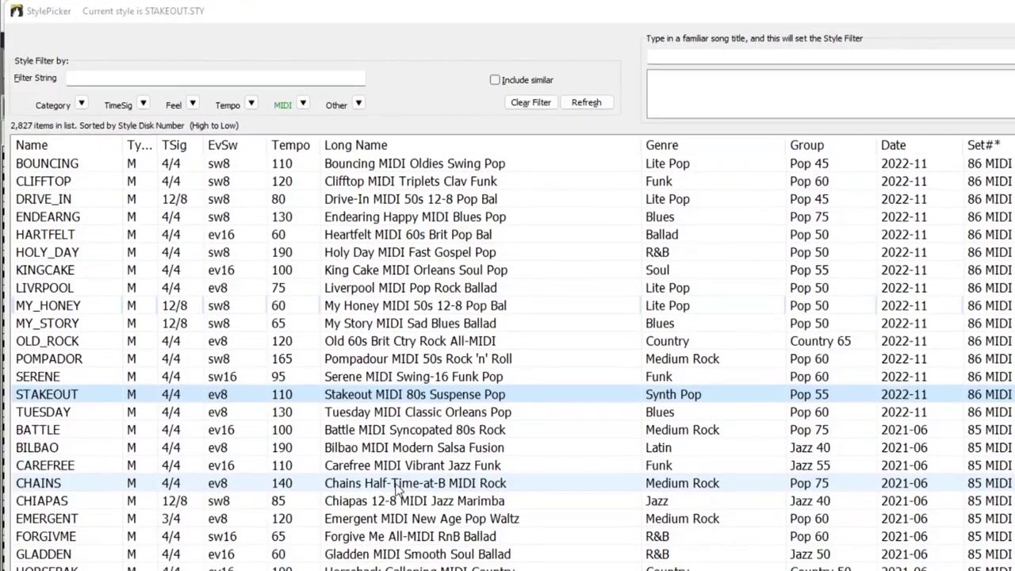
Preview the Tuesday MIDI Classic Orleans Pop style
click(383, 410)
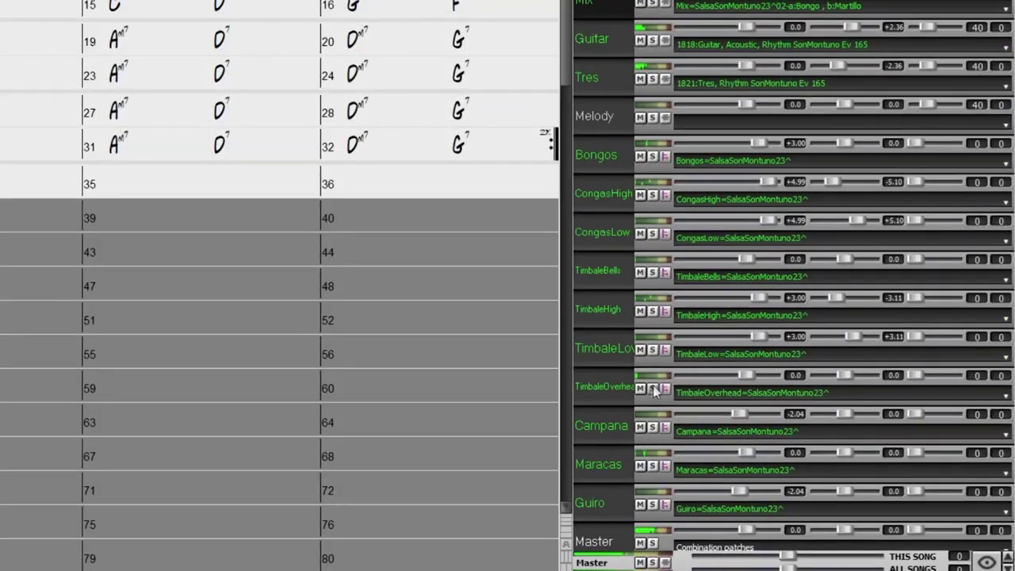
Solo the timbale, conga and bongo stems in turn, then clear all solos
click(656, 389)
click(656, 351)
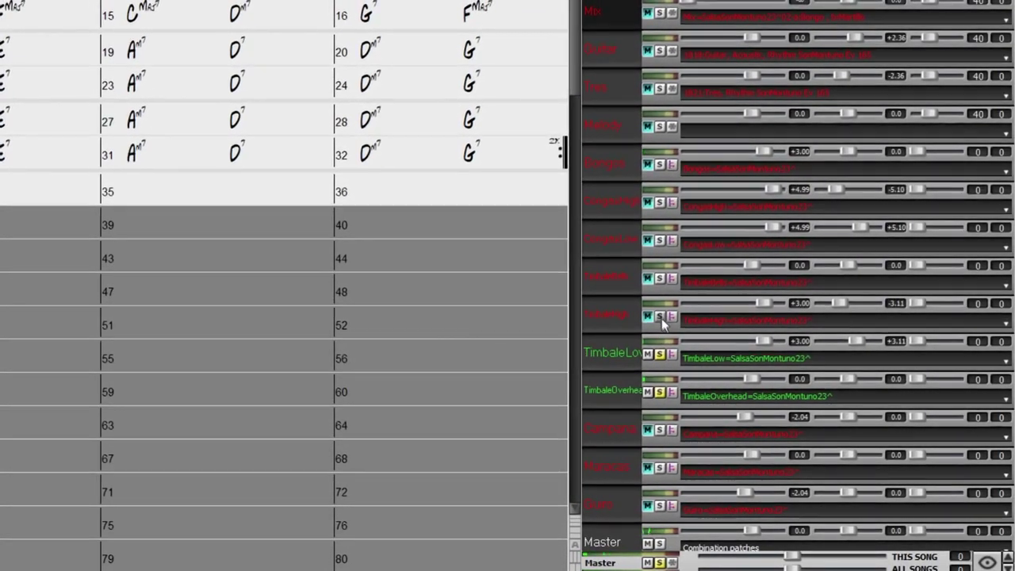
click(656, 314)
click(656, 275)
click(663, 244)
click(663, 206)
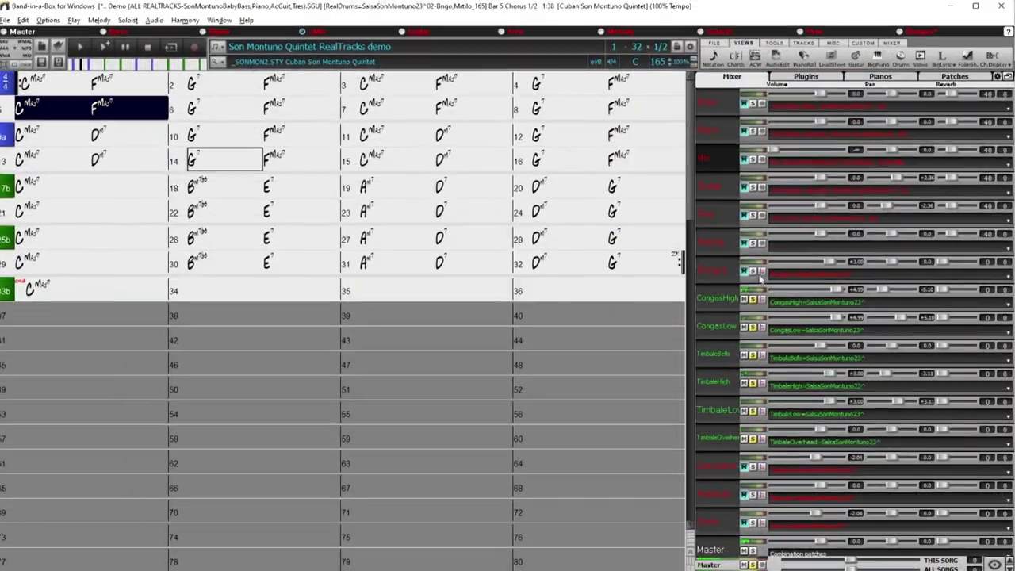
click(754, 271)
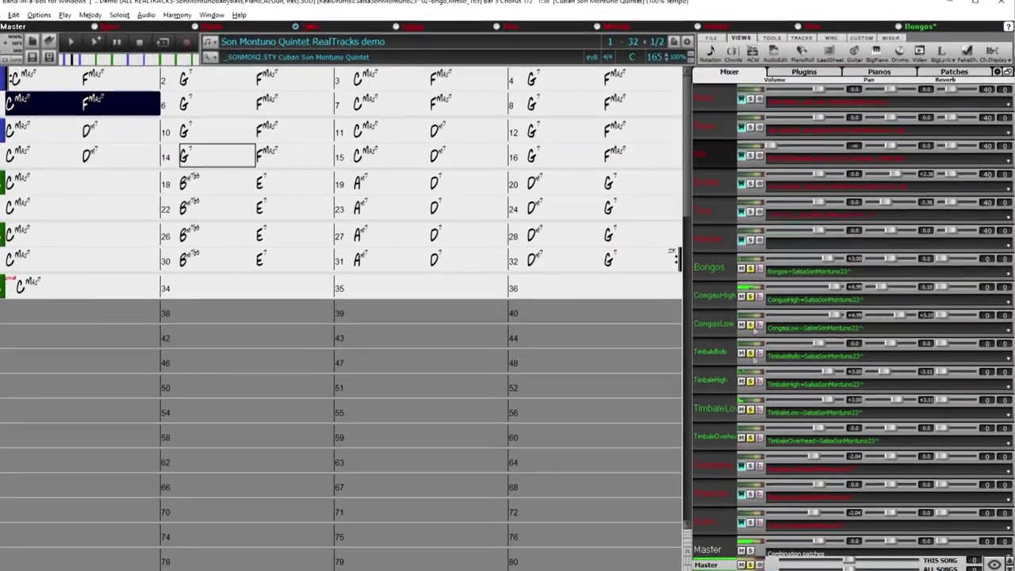
click(750, 562)
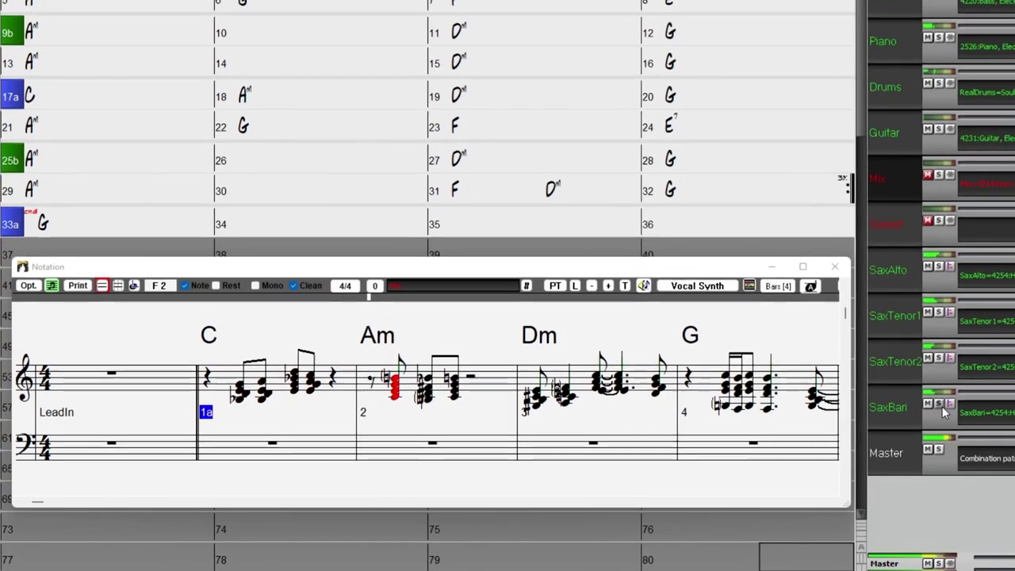
Solo SaxBari, SaxTenor2, SaxTenor1 and SaxAlto in turn, then clear the solos
click(941, 405)
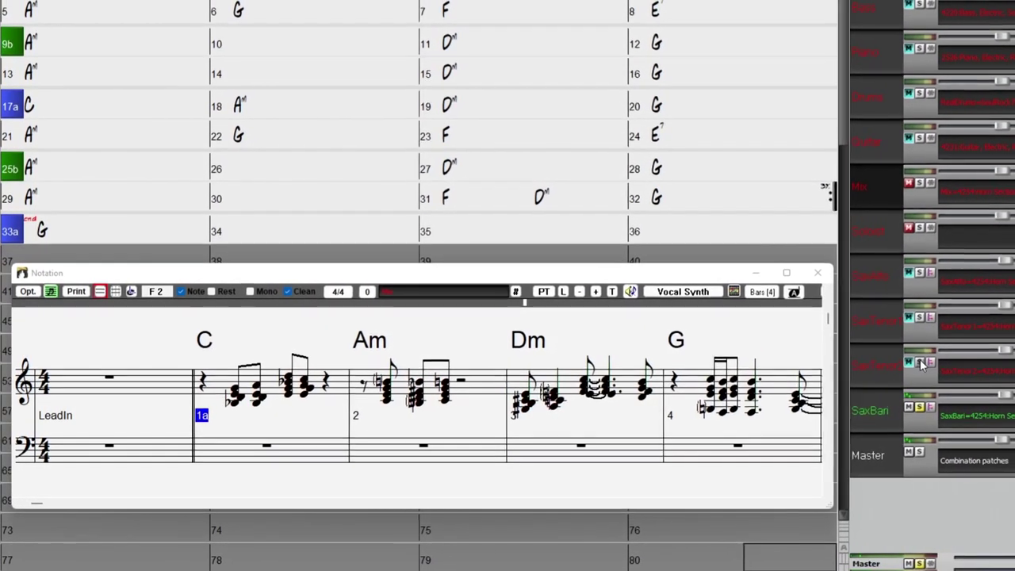
click(923, 362)
click(924, 316)
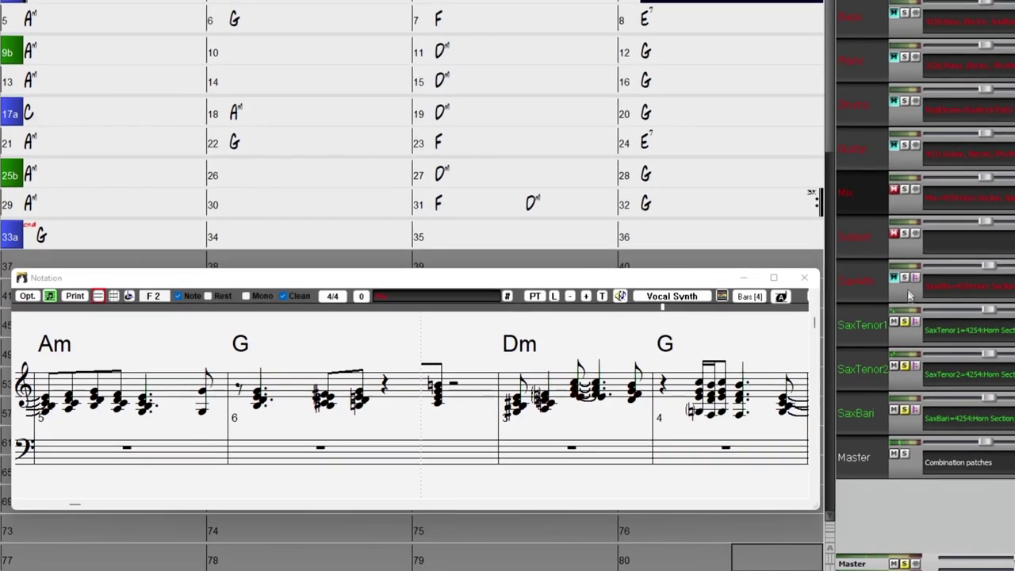
click(908, 277)
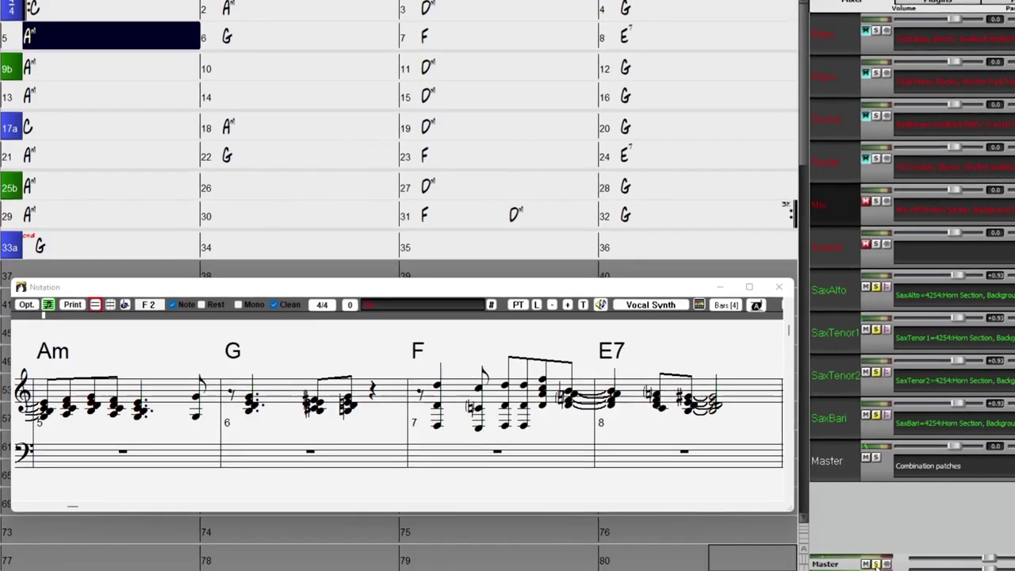
click(879, 564)
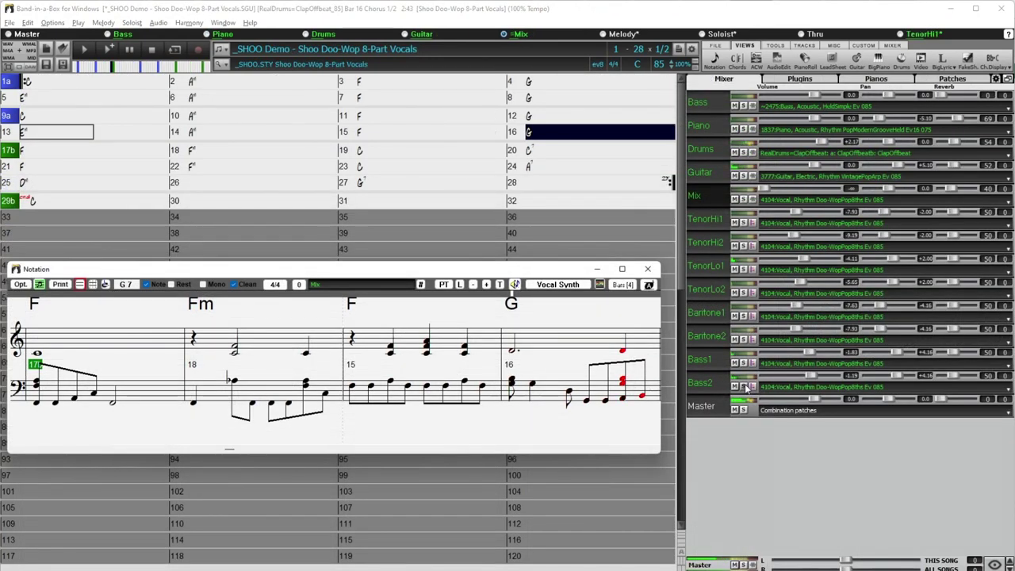
Solo the Bass2, Baritone1 and a tenor vocal part one after another
click(744, 386)
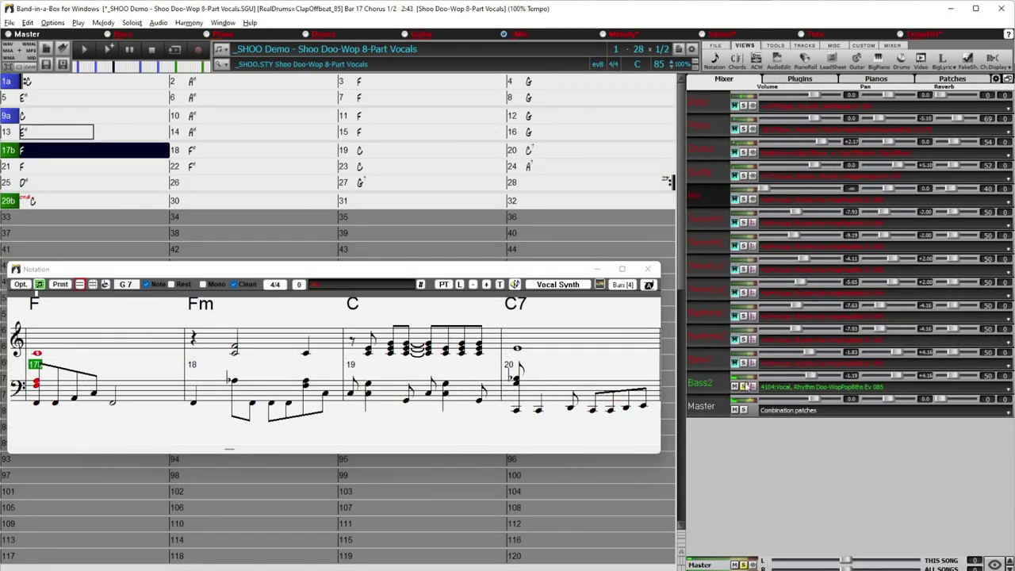
click(744, 315)
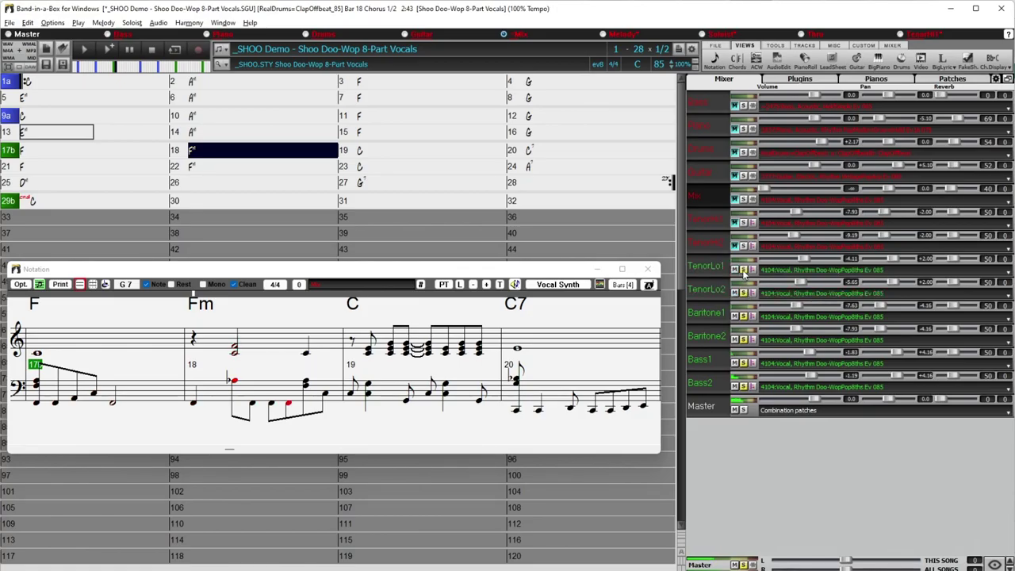
click(744, 246)
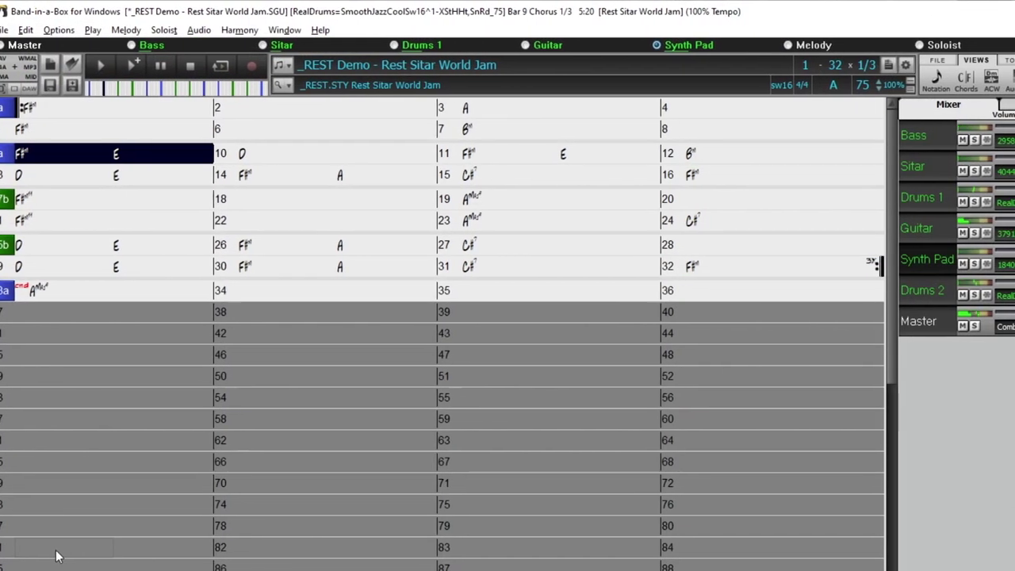
Extend the bar selection over bars 9–10, then step on to bar 11
key(shift+Right)
key(Right)
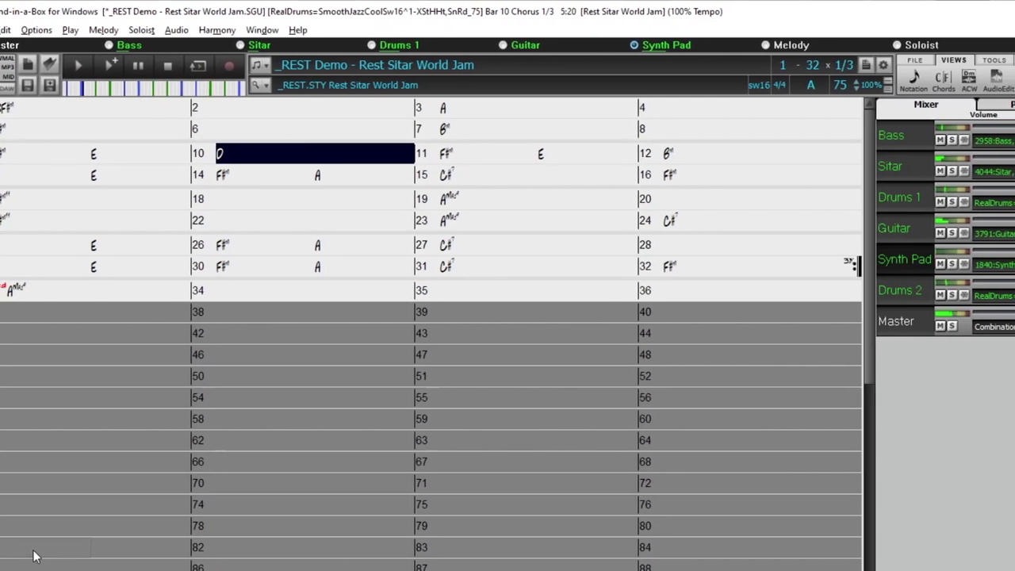
key(Right)
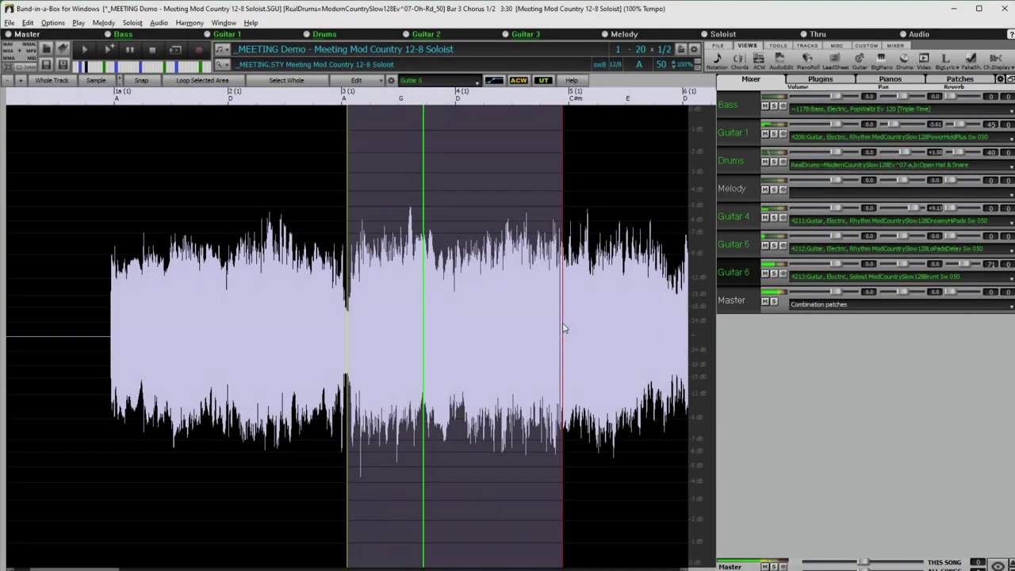
Extend the selected Guitar 6 region to bar 5
drag(563, 328, 569, 328)
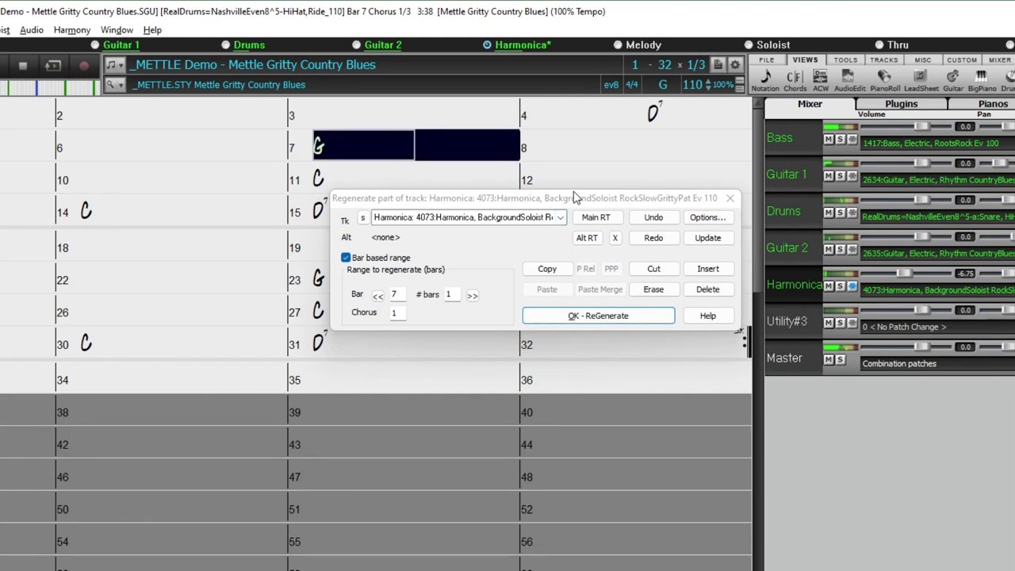
Regenerate the harmonica in bar 7, twice, for a fresh take
click(616, 318)
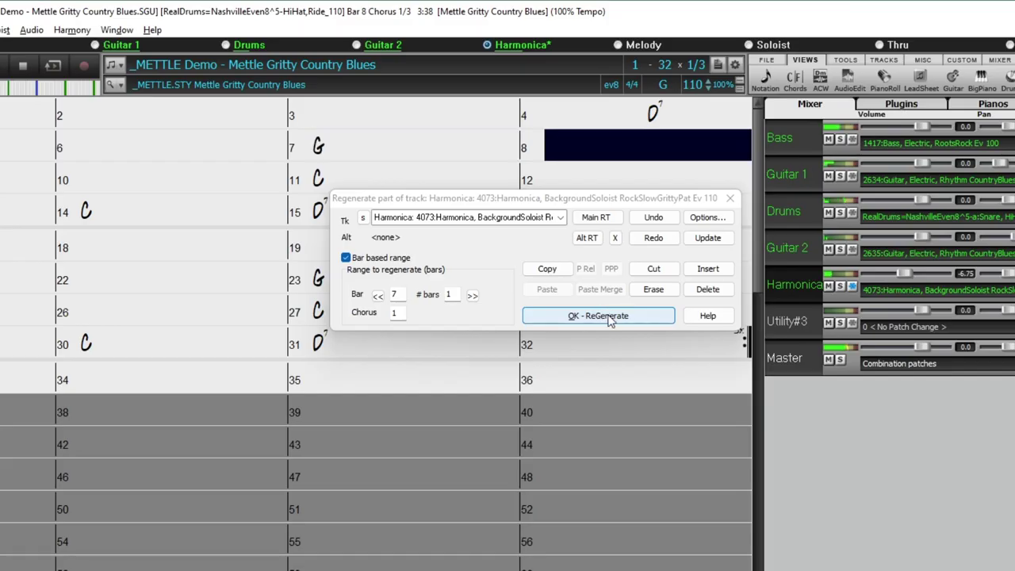
click(608, 318)
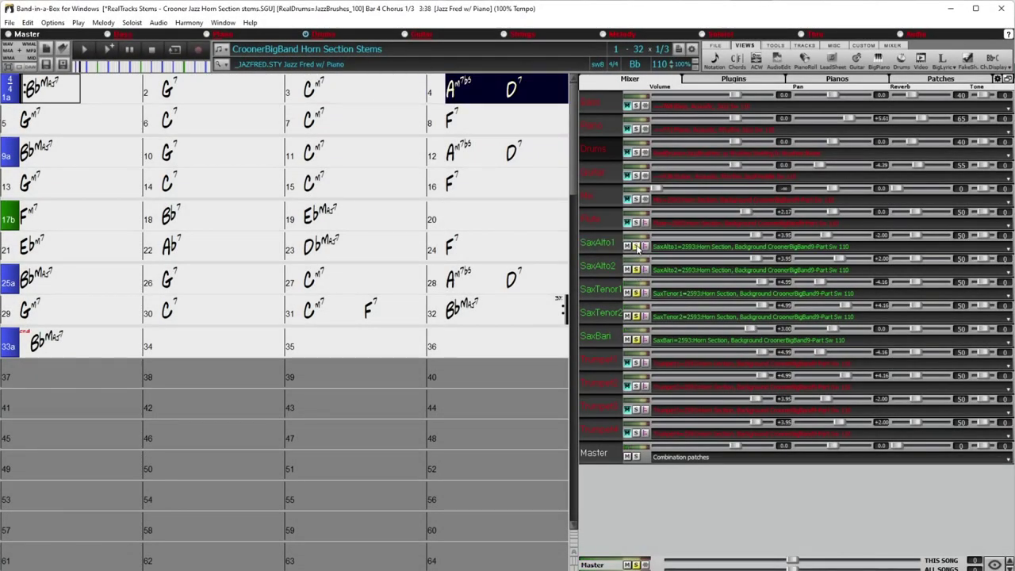
Clear the Mixer solos so every track plays
click(636, 564)
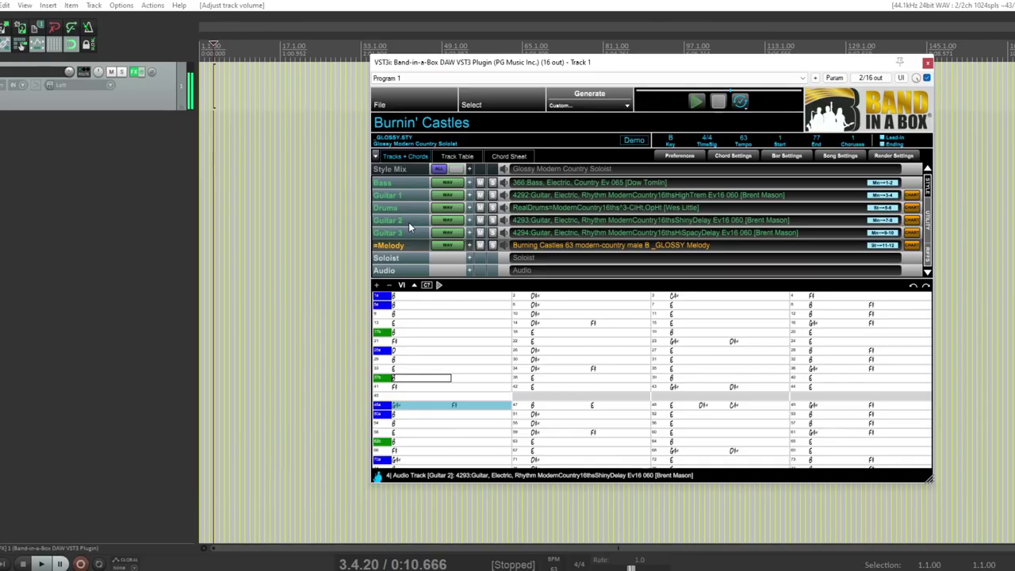
Scroll the plugin's track list down to Guitar 4 through Utility#8
scroll(407, 228, down, 3)
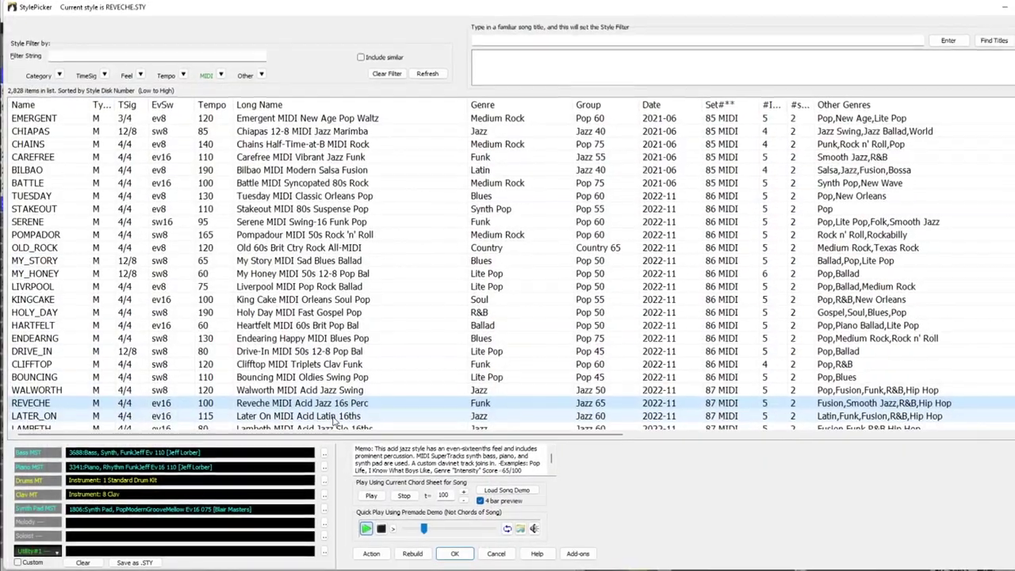
Audition the LATER_ON style in the StylePicker
click(334, 417)
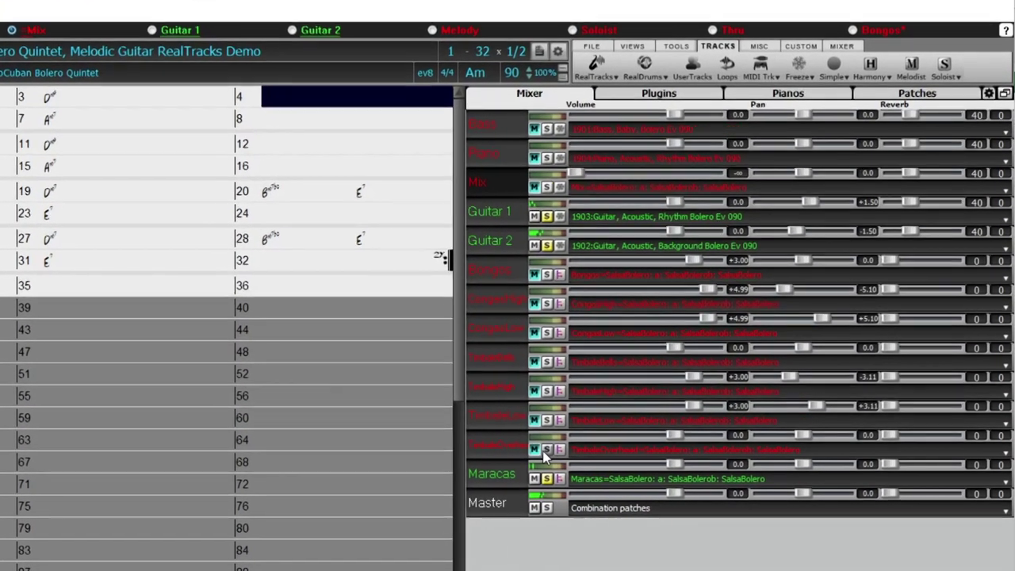
Solo the TimbaleOverhead, TimbaleHigh, TimbaleLow, TimbaleBells, CongasLow, CongasHigh and Bongos stems
click(558, 452)
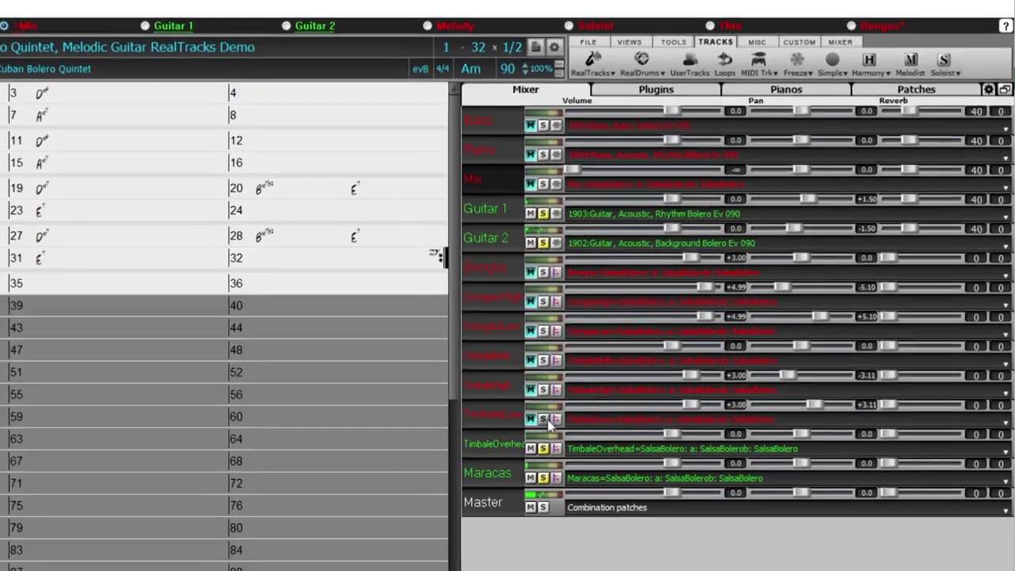
right_click(546, 418)
click(543, 389)
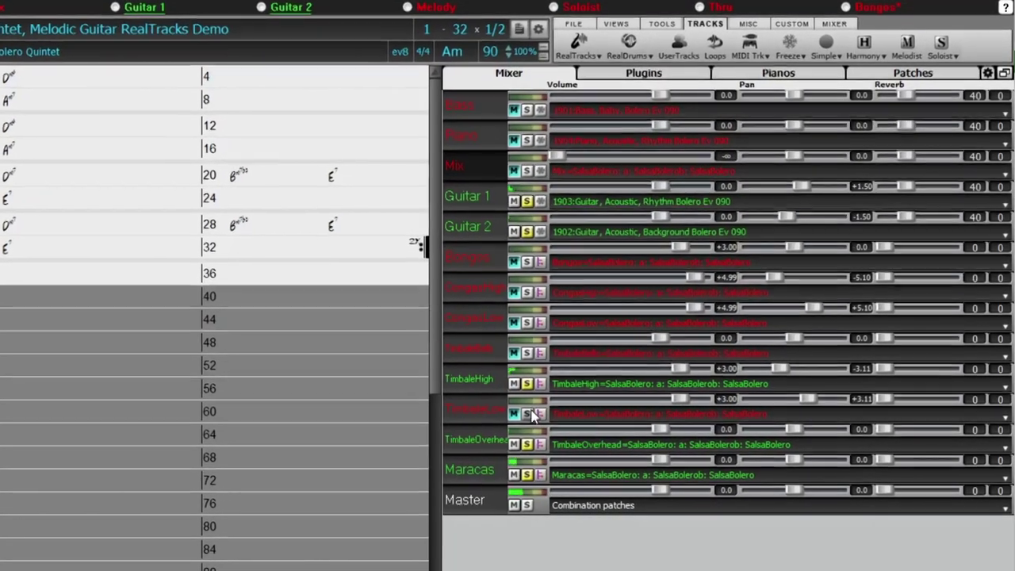
click(529, 414)
click(526, 352)
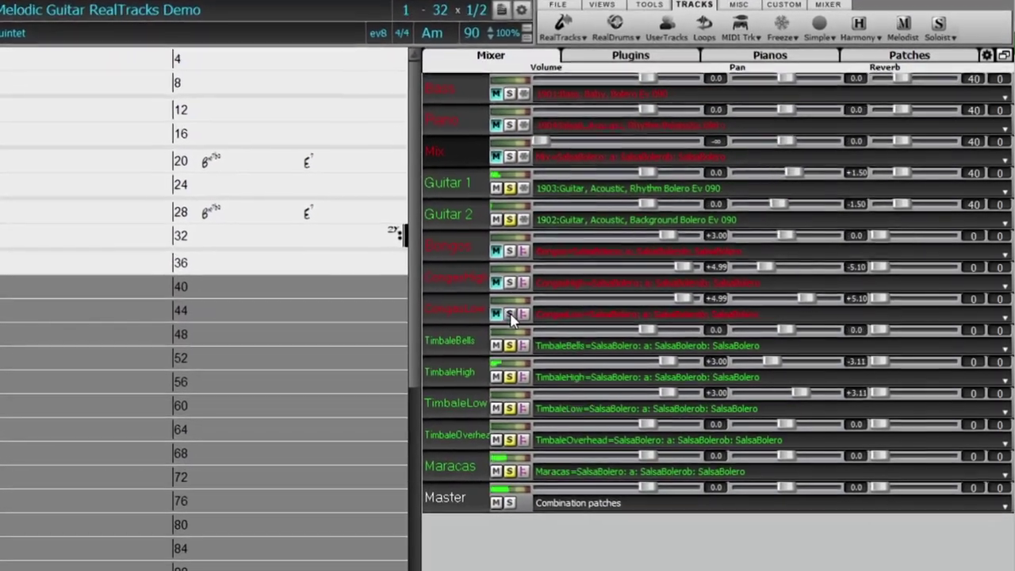
click(510, 315)
click(510, 282)
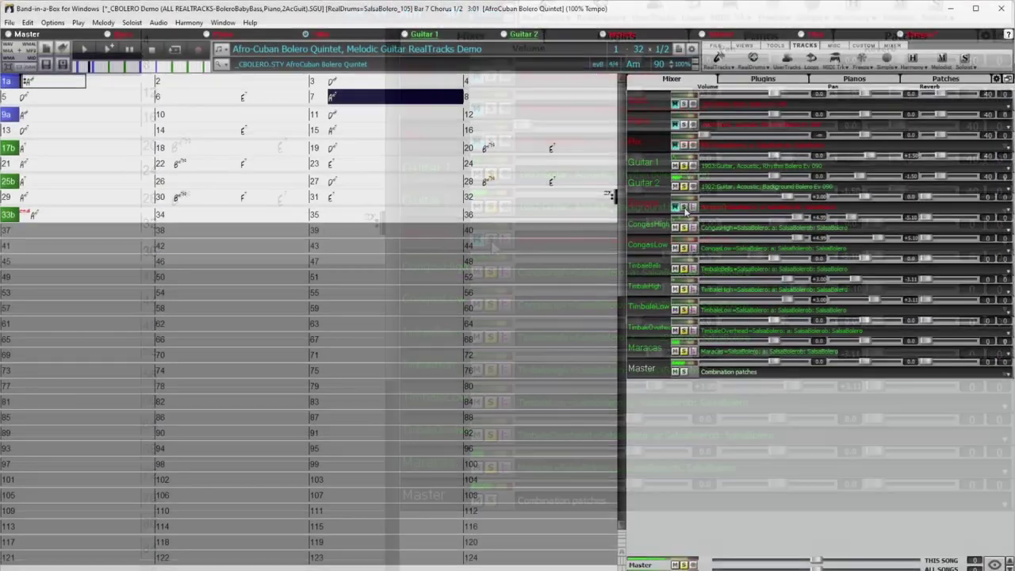
click(685, 207)
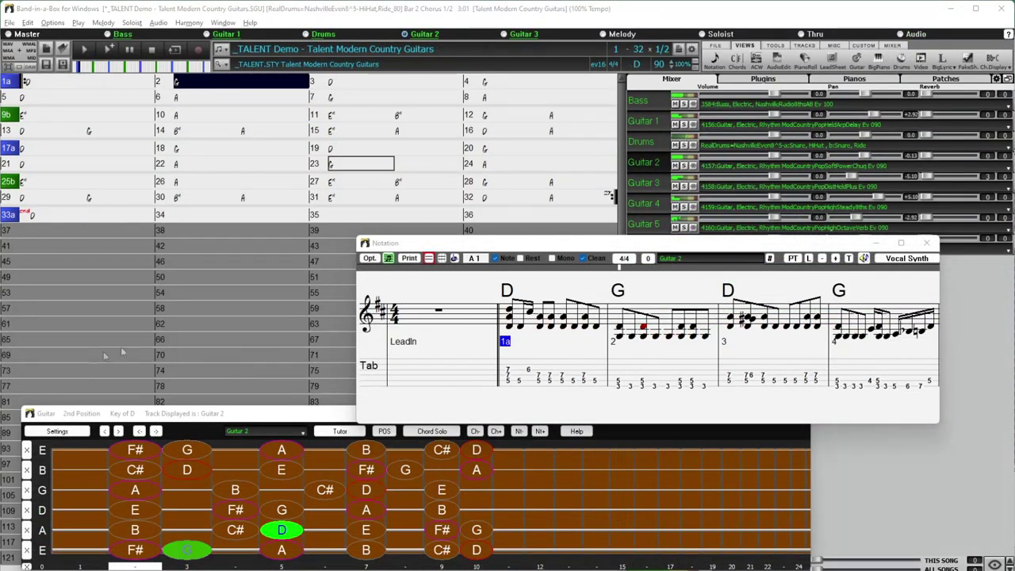
Start loading the Gloam Slow Reggaeton demo song
click(33, 388)
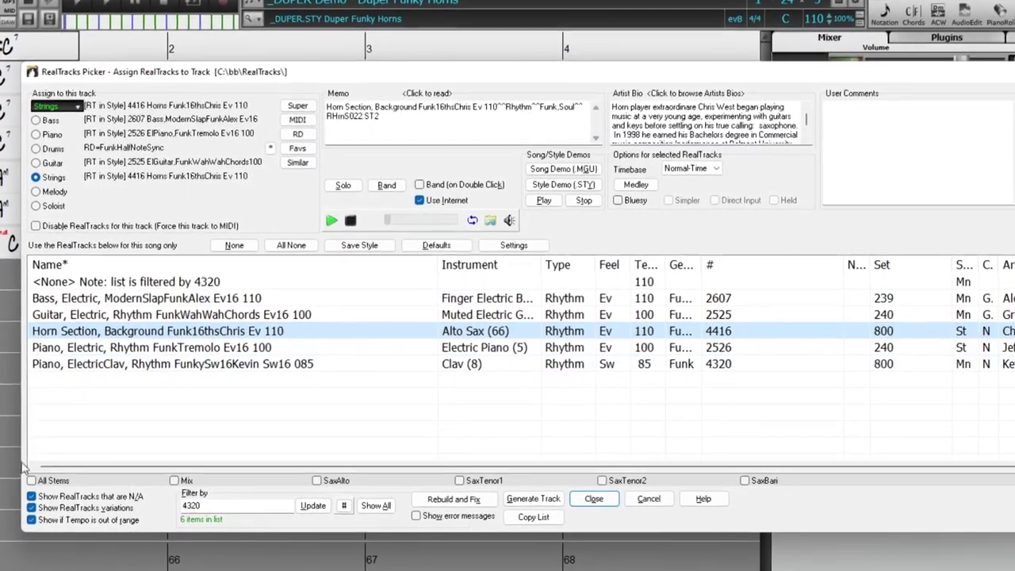
Split the horn track into All Stems and solo SaxAlto, SaxTenor1 and SaxTenor2
click(27, 480)
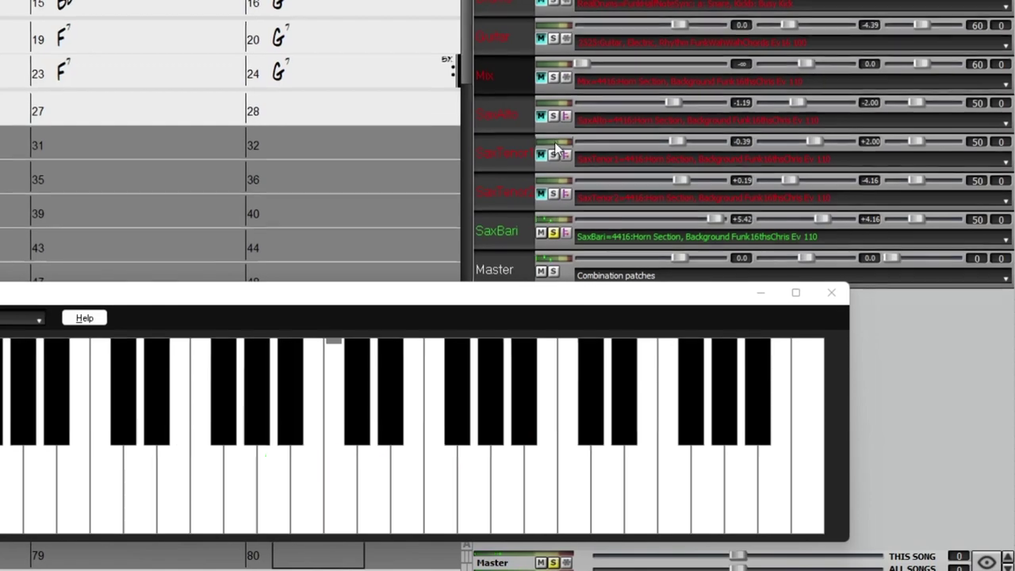
click(554, 116)
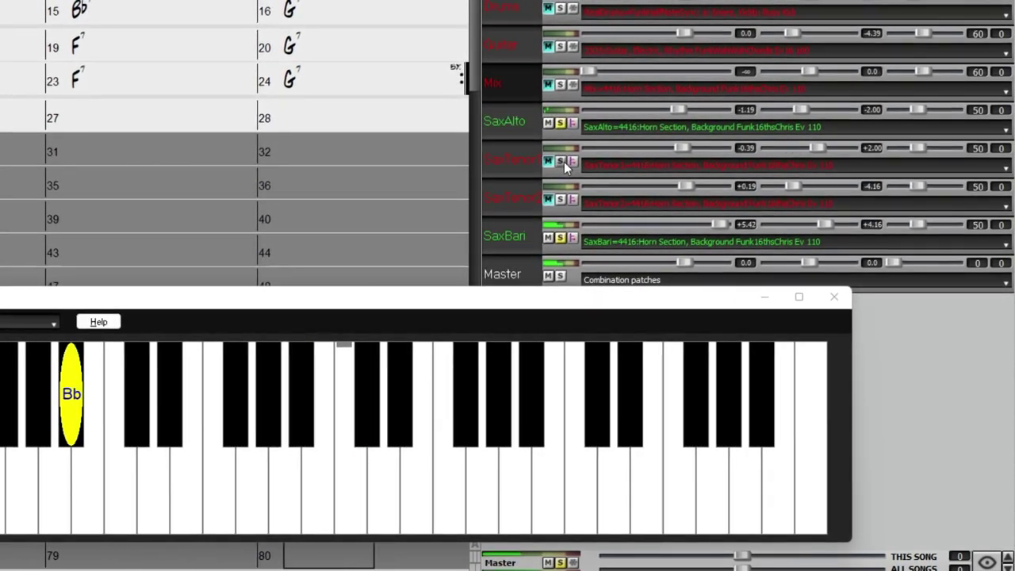
click(564, 162)
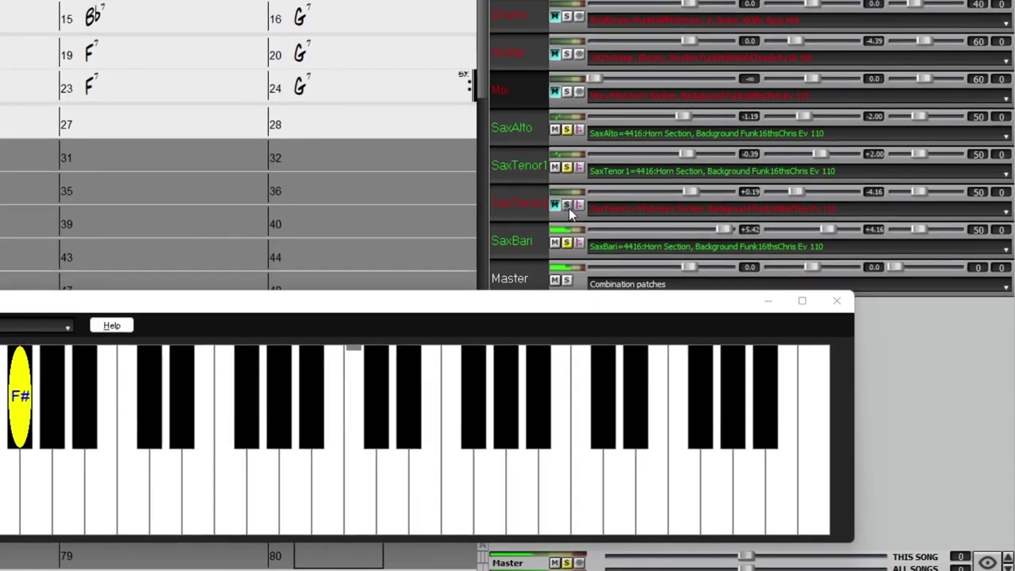
click(567, 206)
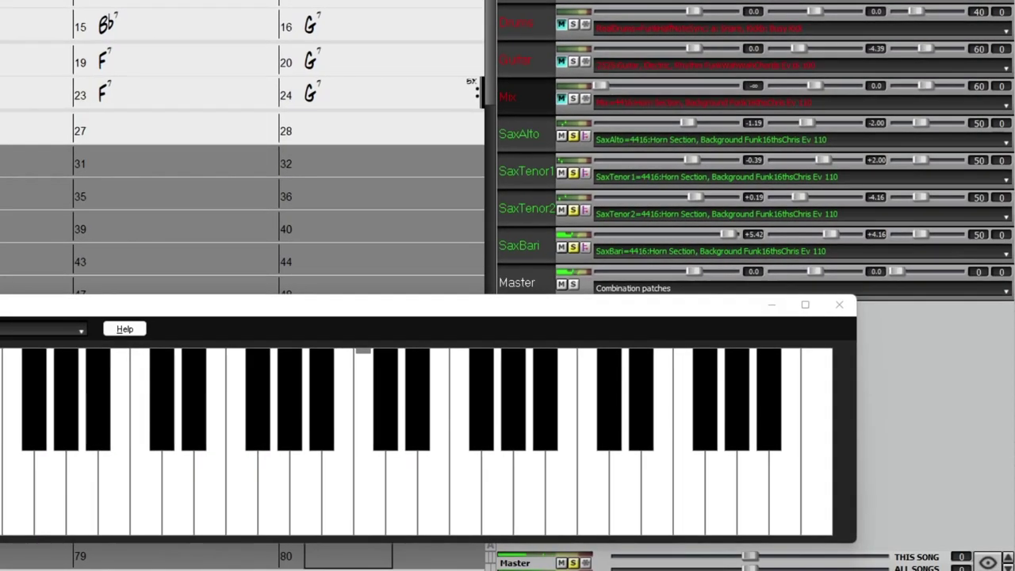